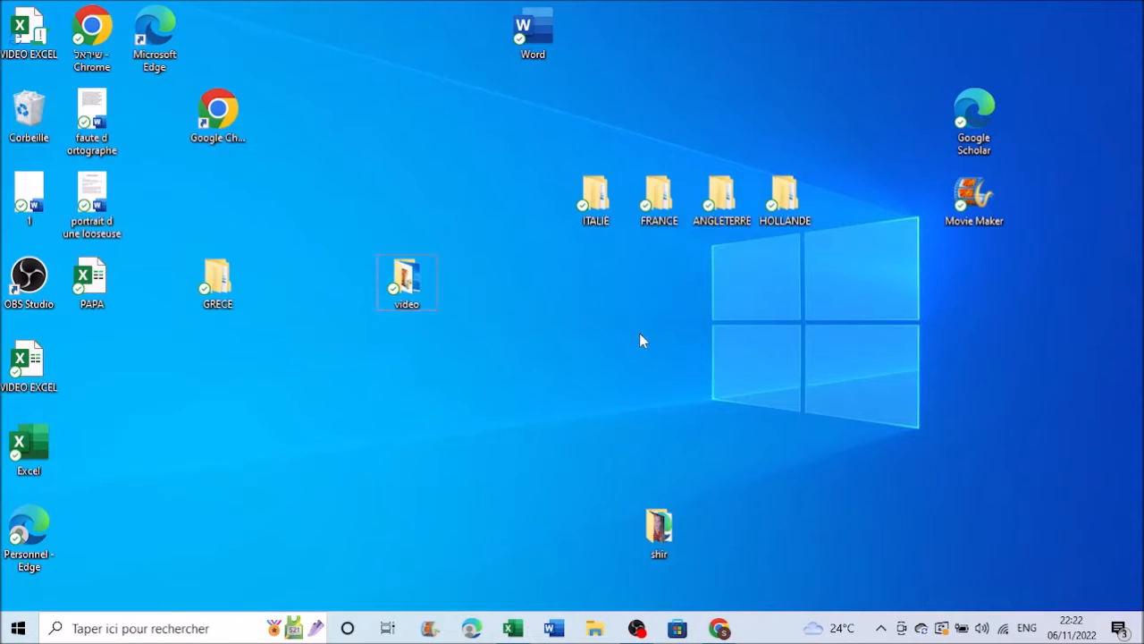
Switch to the VIDEO EXCEL workbook in Excel and enter =AUJOURDHUI() in cell F2
click(513, 629)
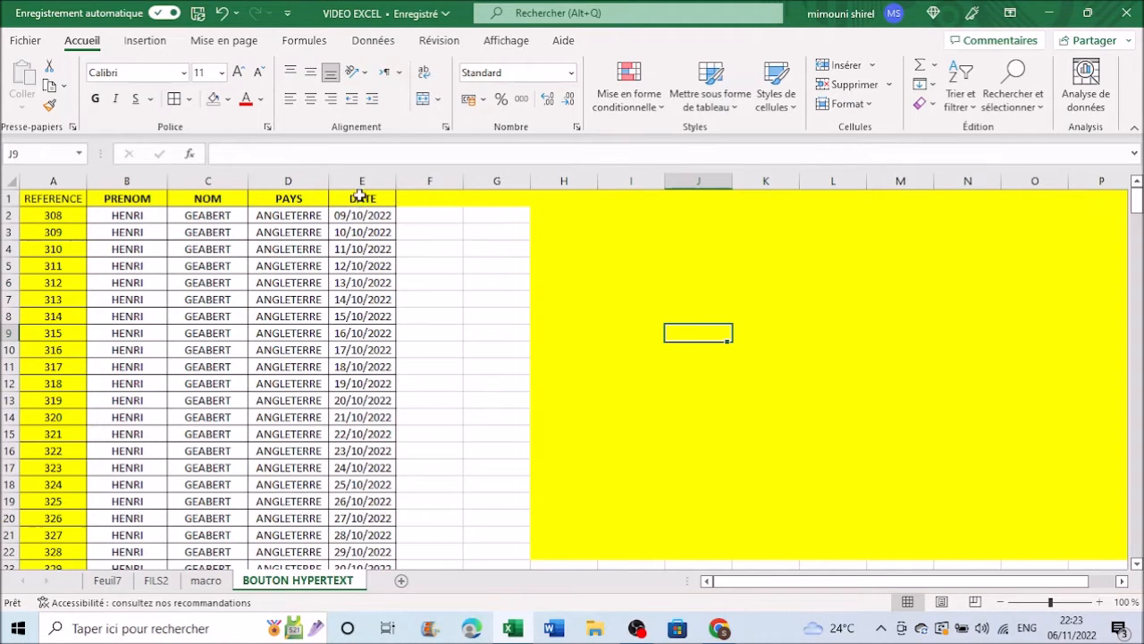
click(438, 229)
click(439, 215)
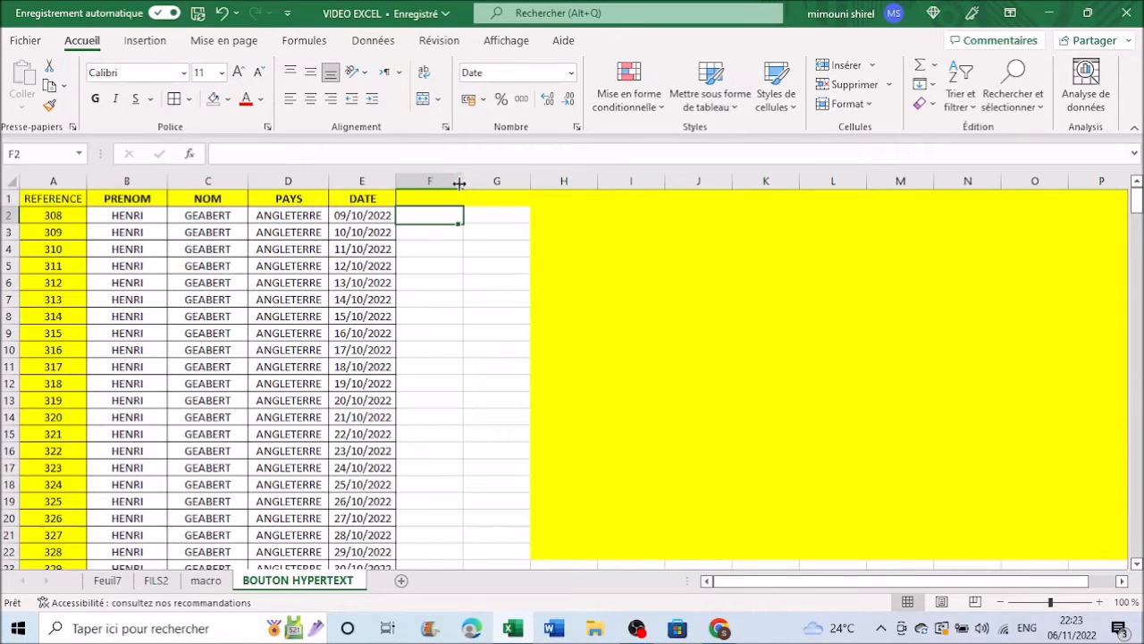
text(=)
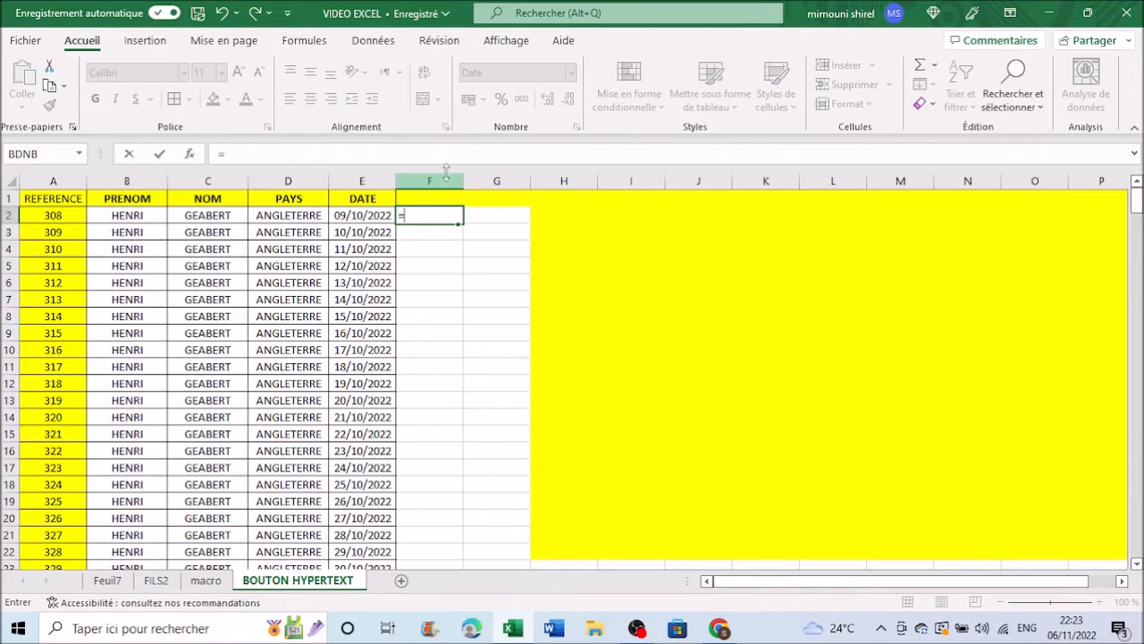
text(AU)
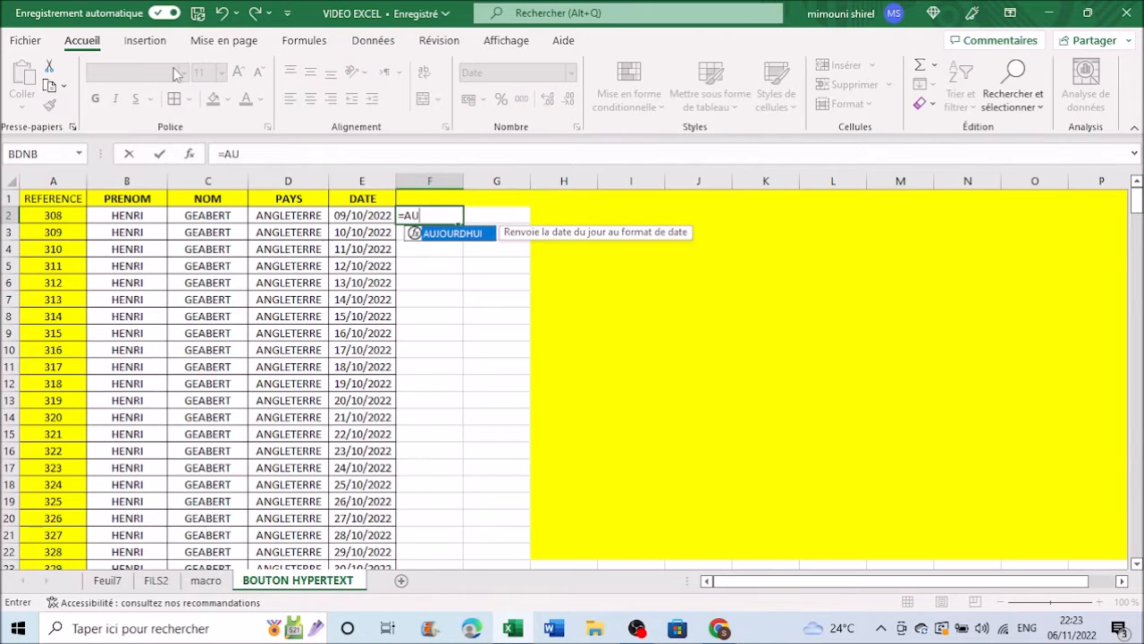
double_click(443, 234)
text())
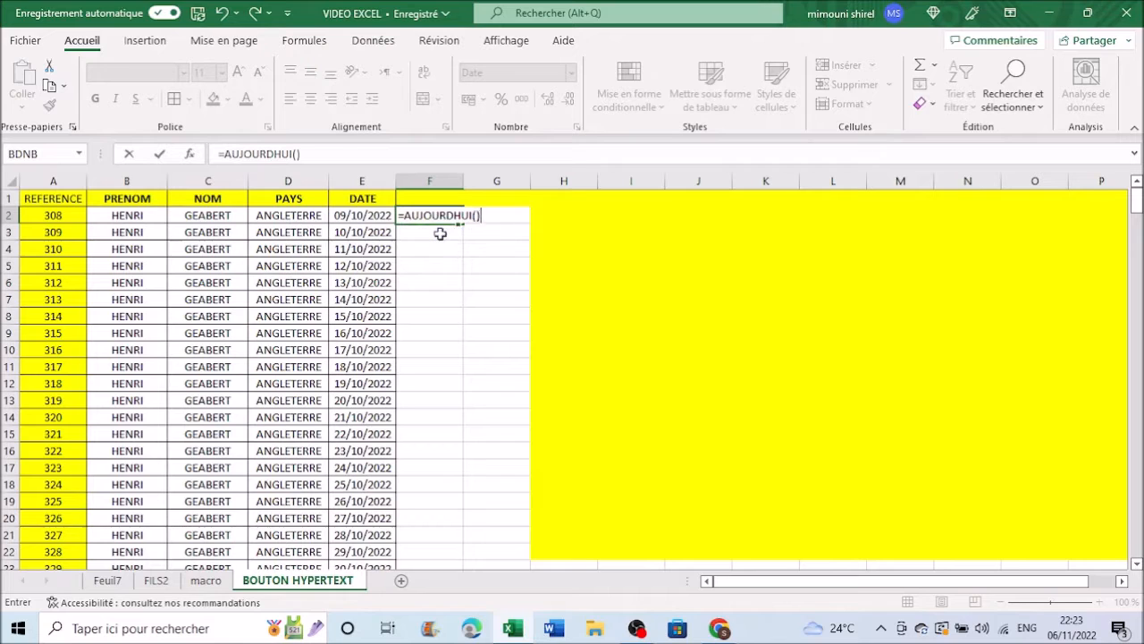
key(Return)
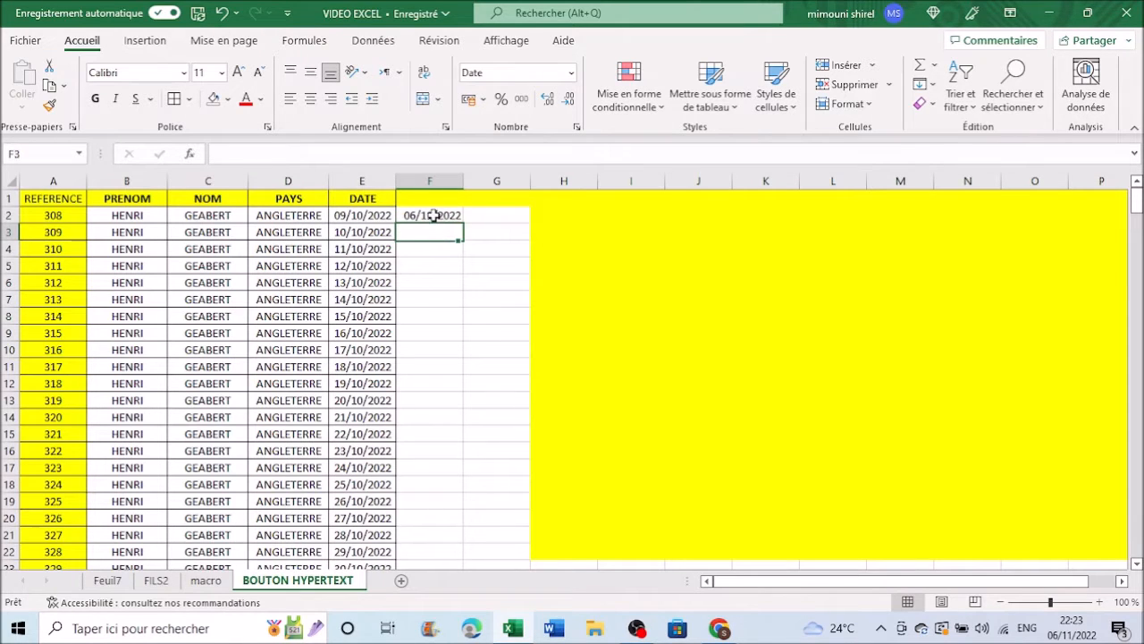
Fill the AUJOURDHUI formula from F2 down column F to the end of the table
click(431, 217)
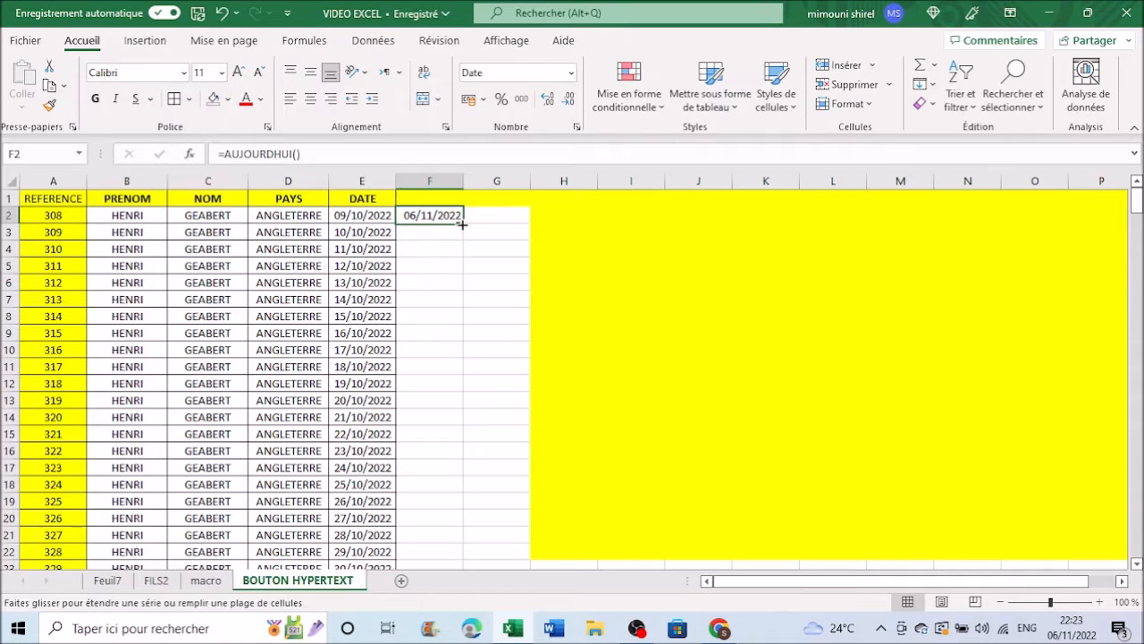
double_click(462, 225)
scroll(414, 484, down, 8)
scroll(414, 484, down, 20)
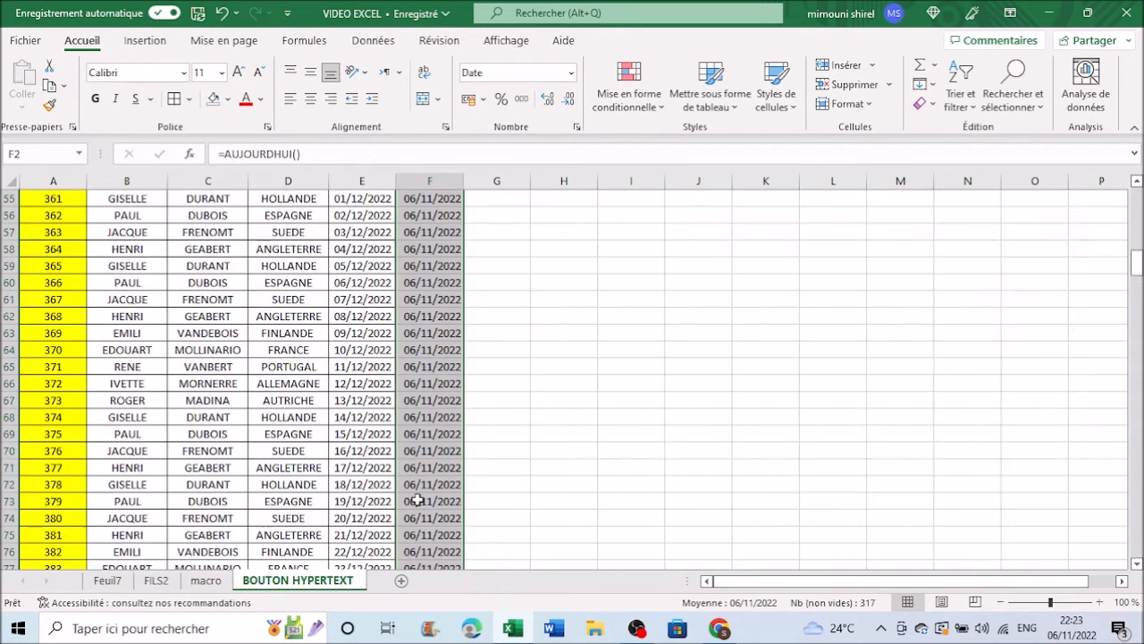
scroll(418, 501, up, 13)
scroll(417, 501, up, 15)
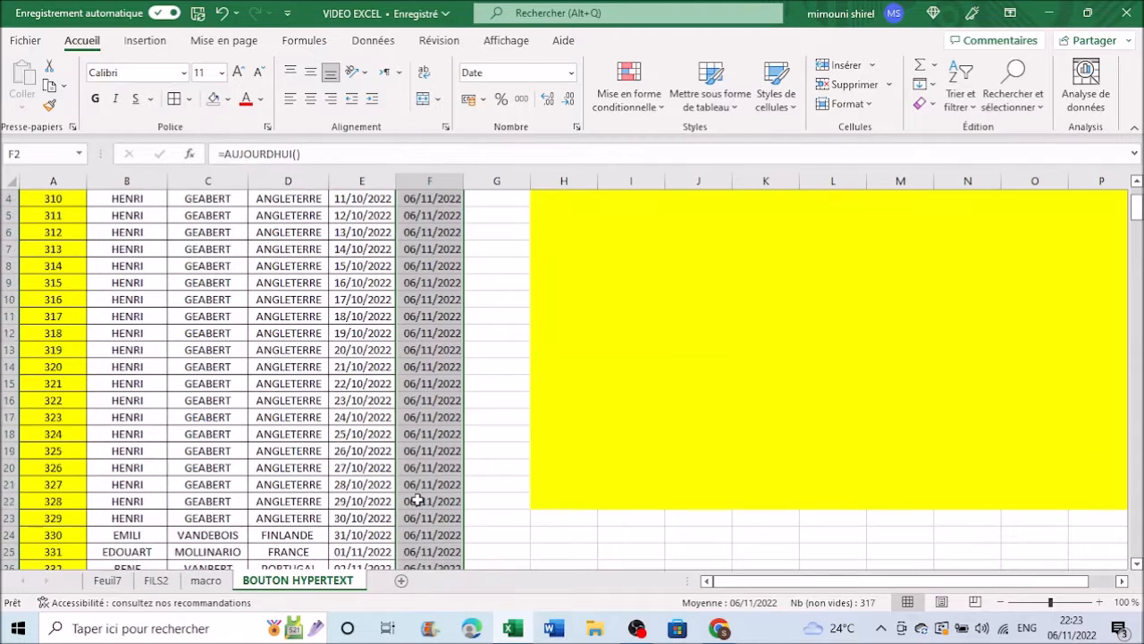
click(508, 312)
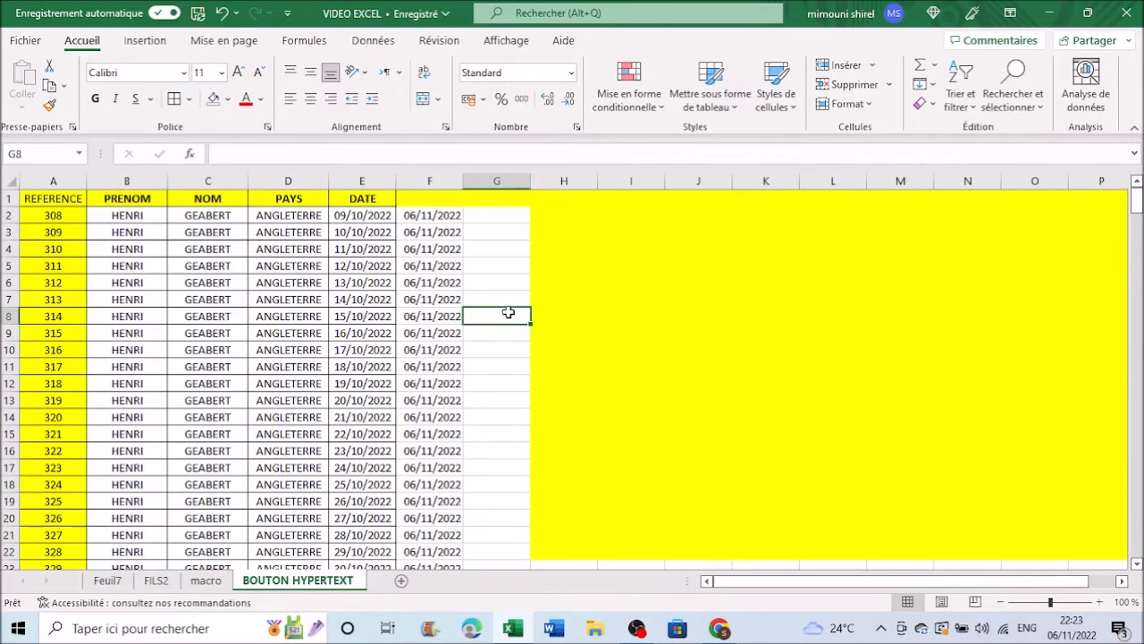
Enter the formula =F2-E2 in cell G2 to compute the days between the row's date and today
click(499, 215)
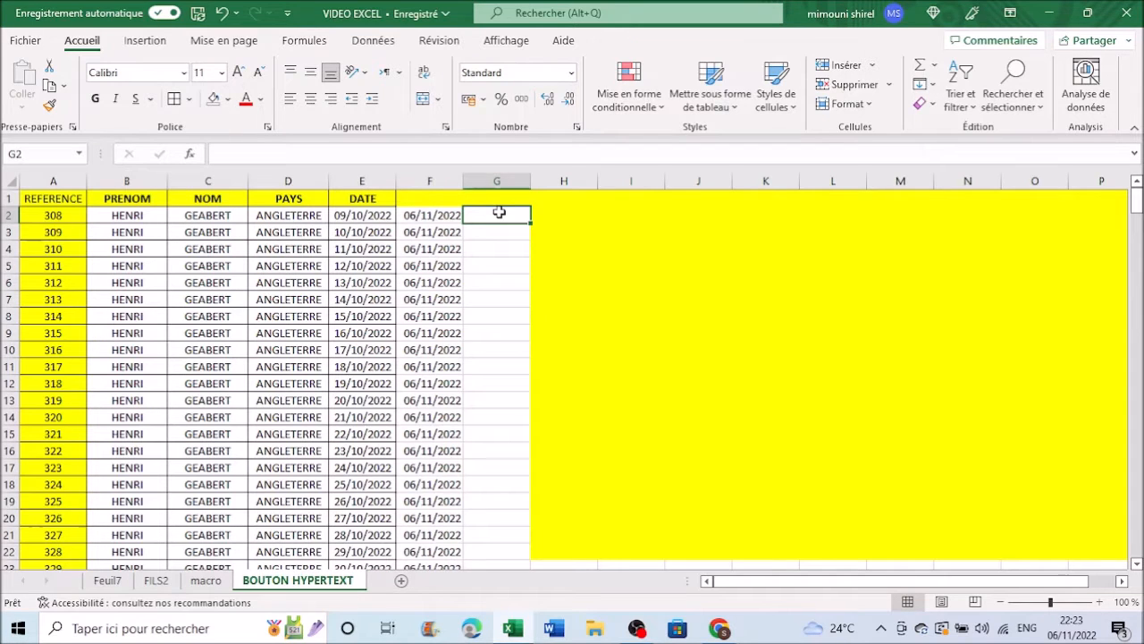
text(=)
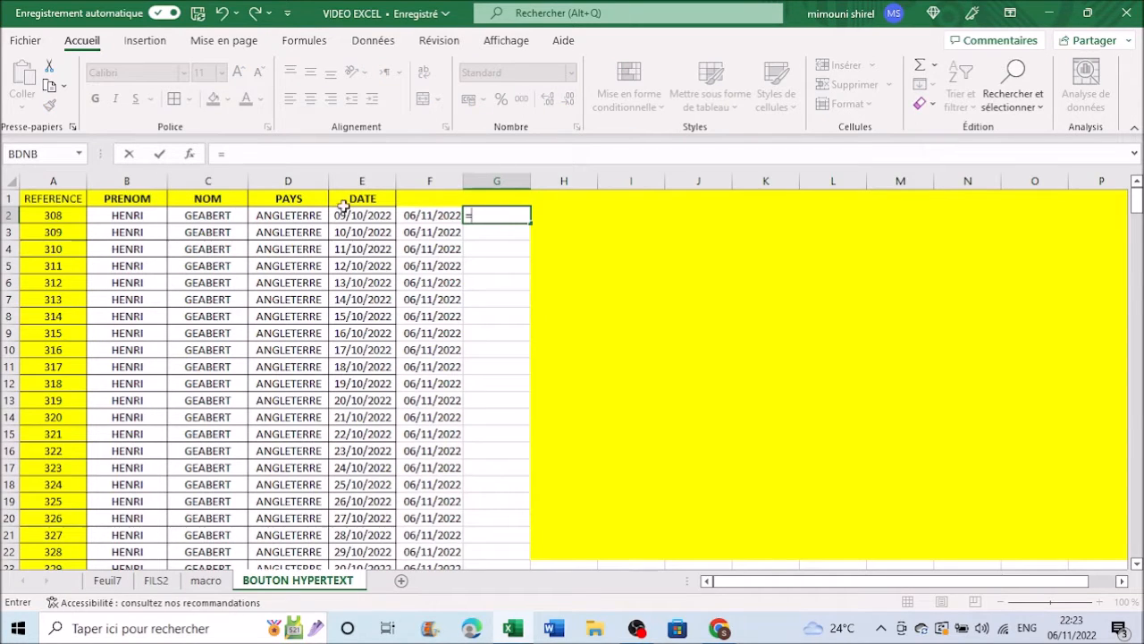
click(442, 221)
text(-)
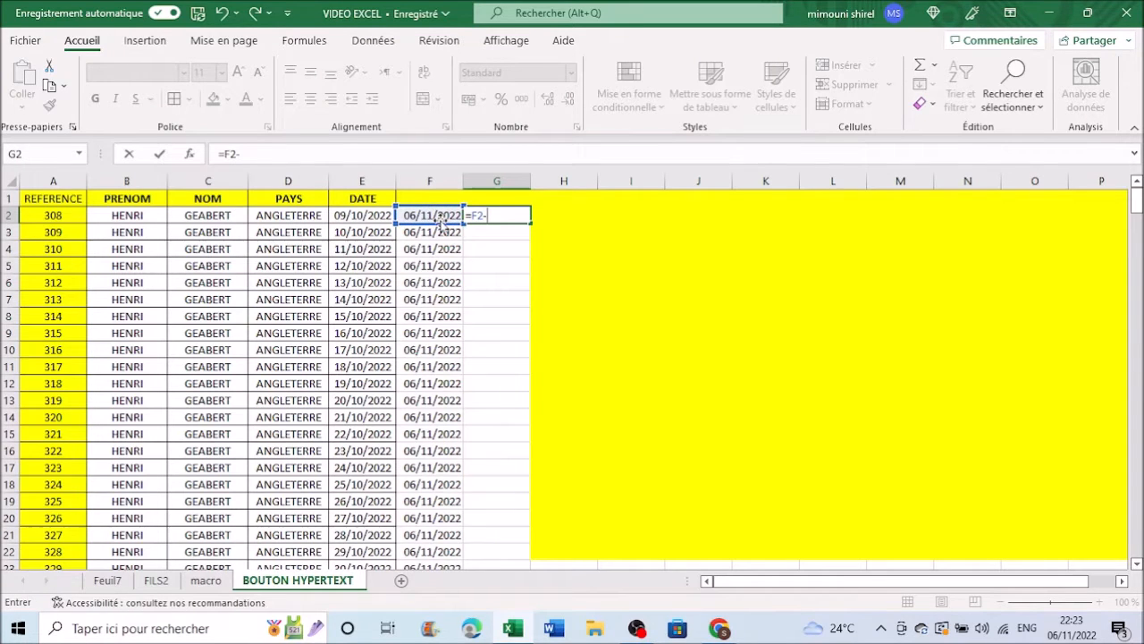
click(355, 226)
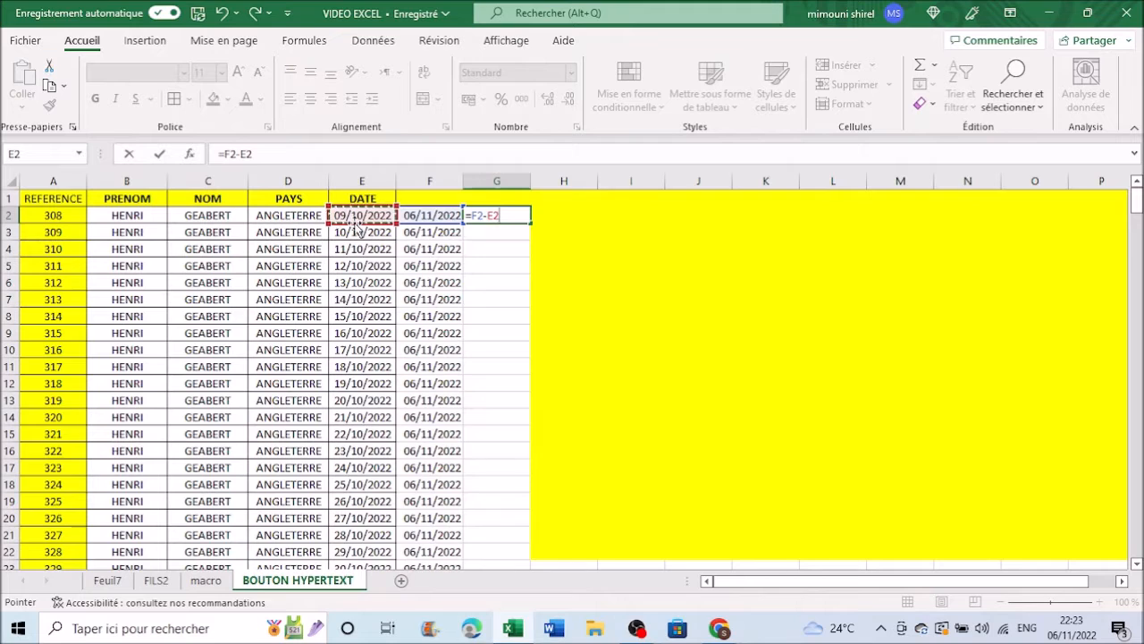
key(Return)
Fill the date-difference formula from G2 down column G to the end of the table
click(511, 215)
double_click(530, 225)
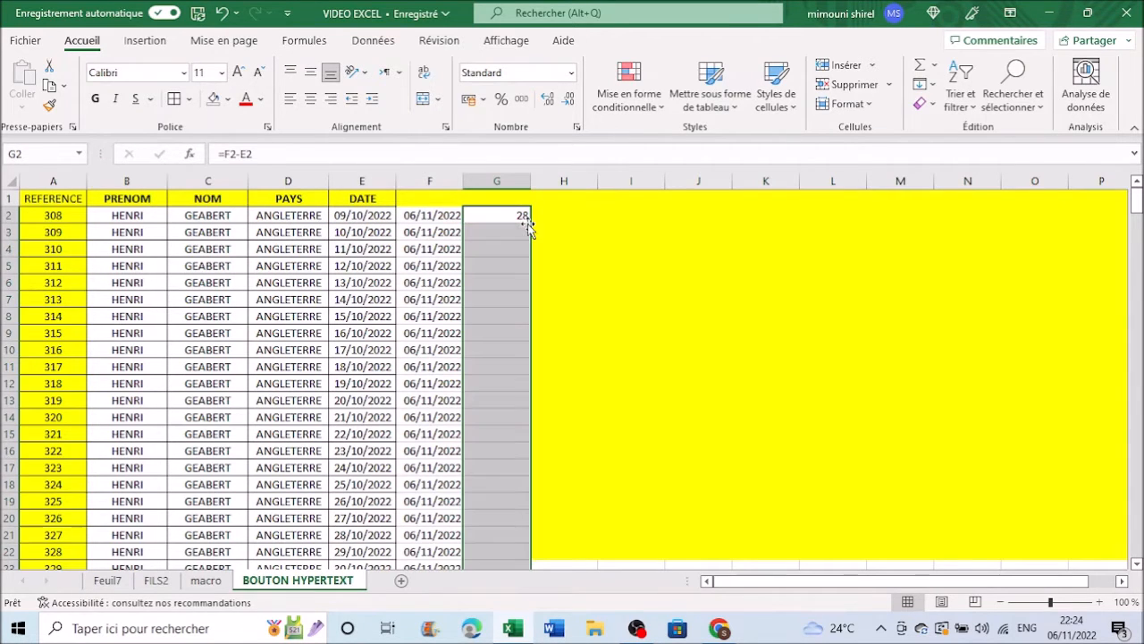
click(631, 382)
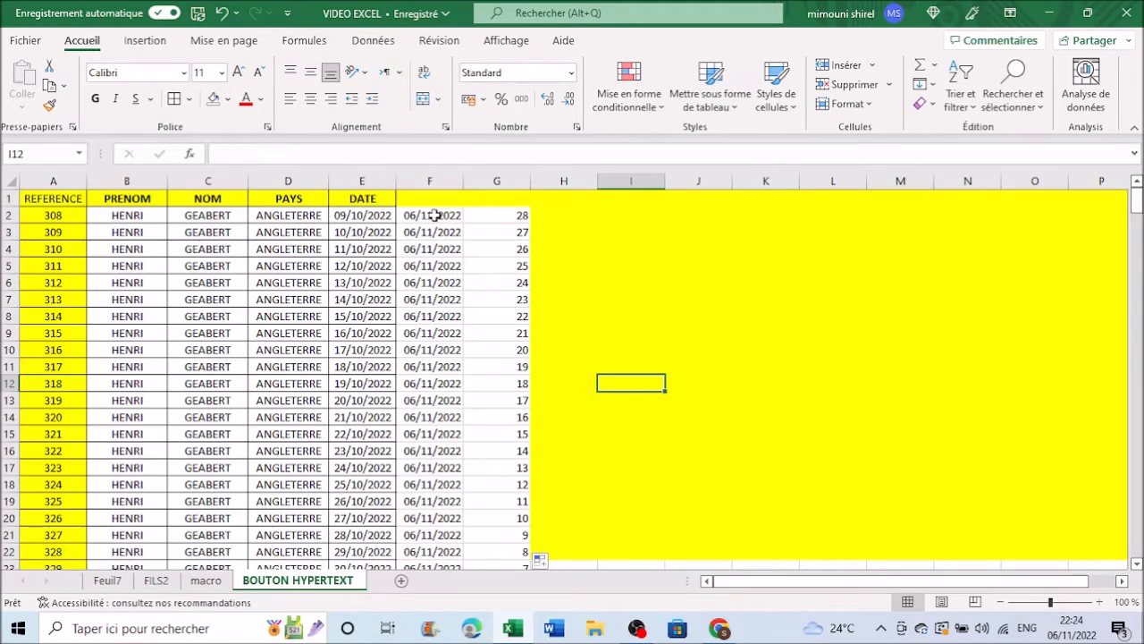
Define a new conditional formatting rule on column G for cells whose value is "supérieure ou égale à" 0
click(511, 174)
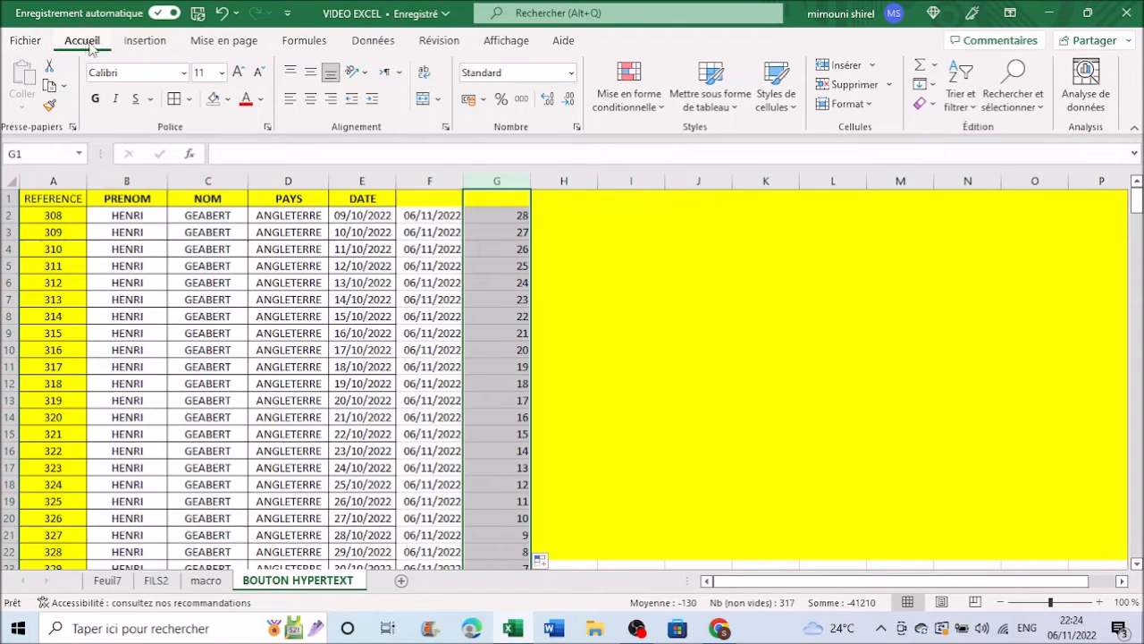
click(625, 83)
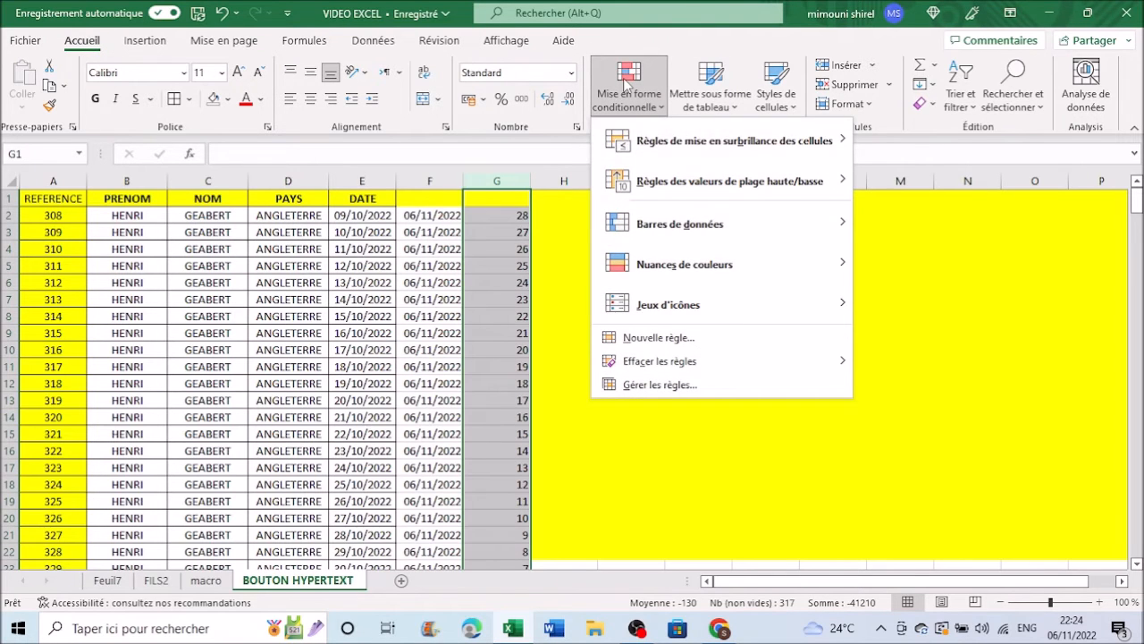
click(659, 338)
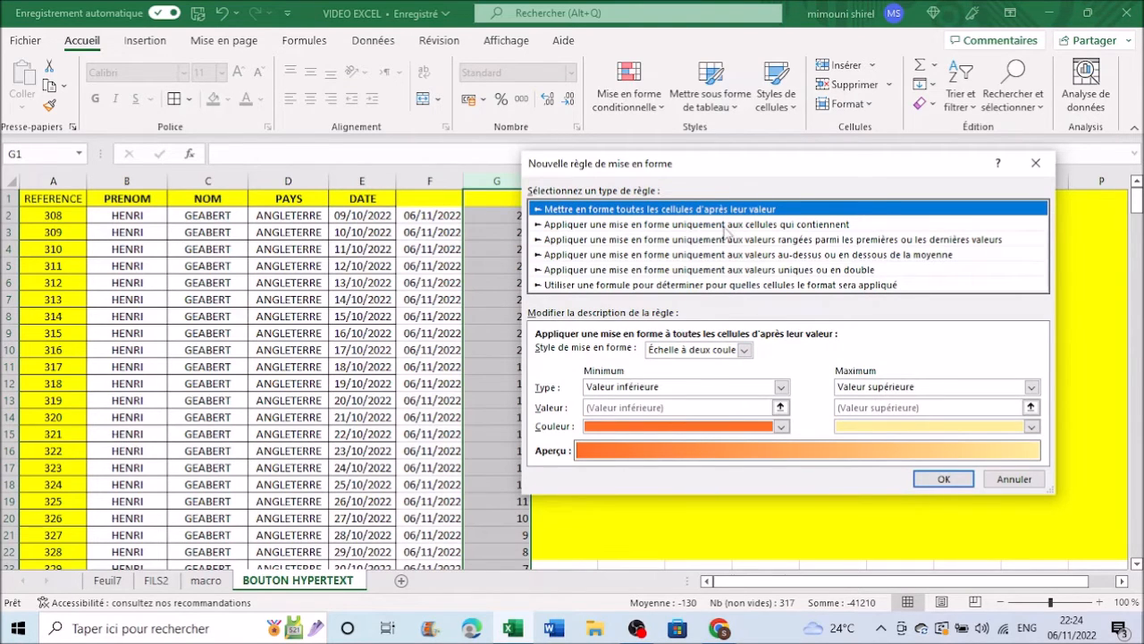
click(760, 224)
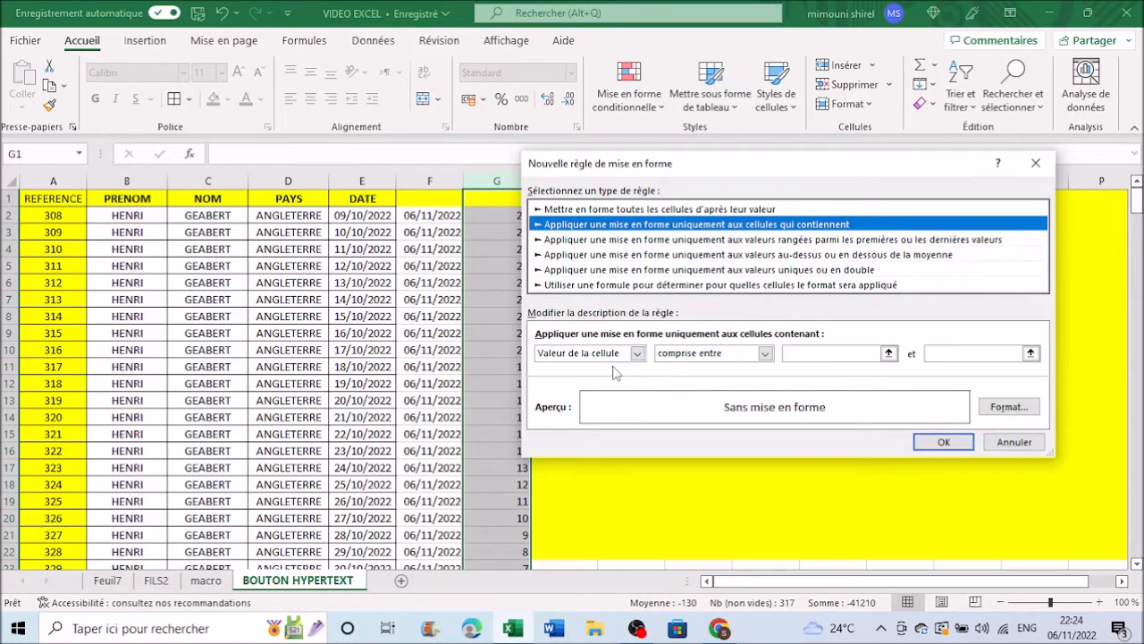
click(722, 358)
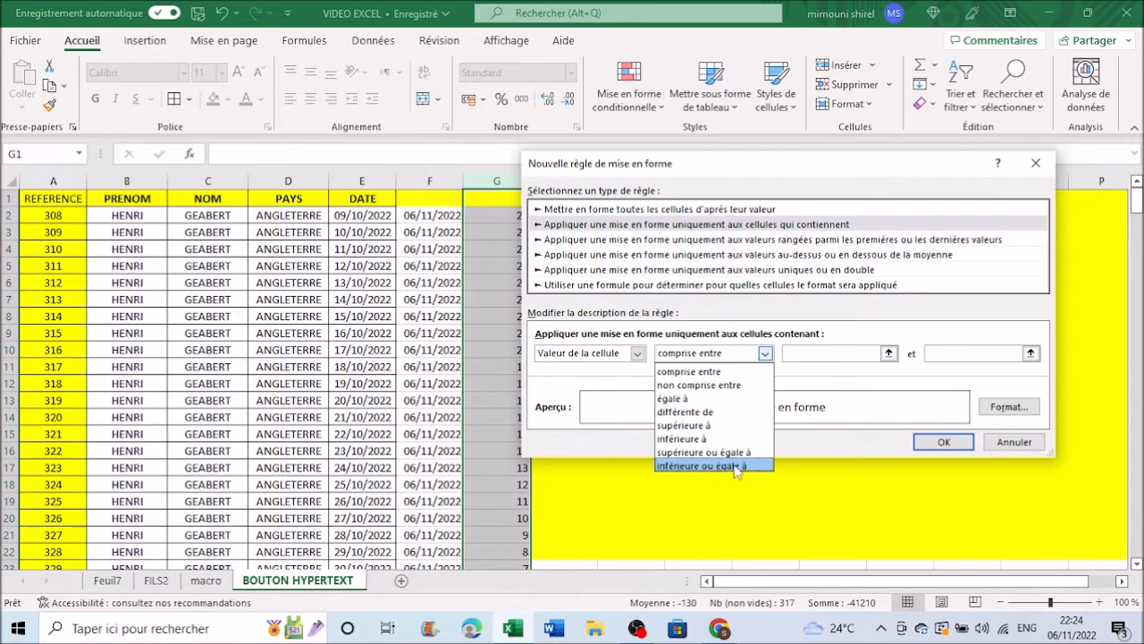
click(705, 456)
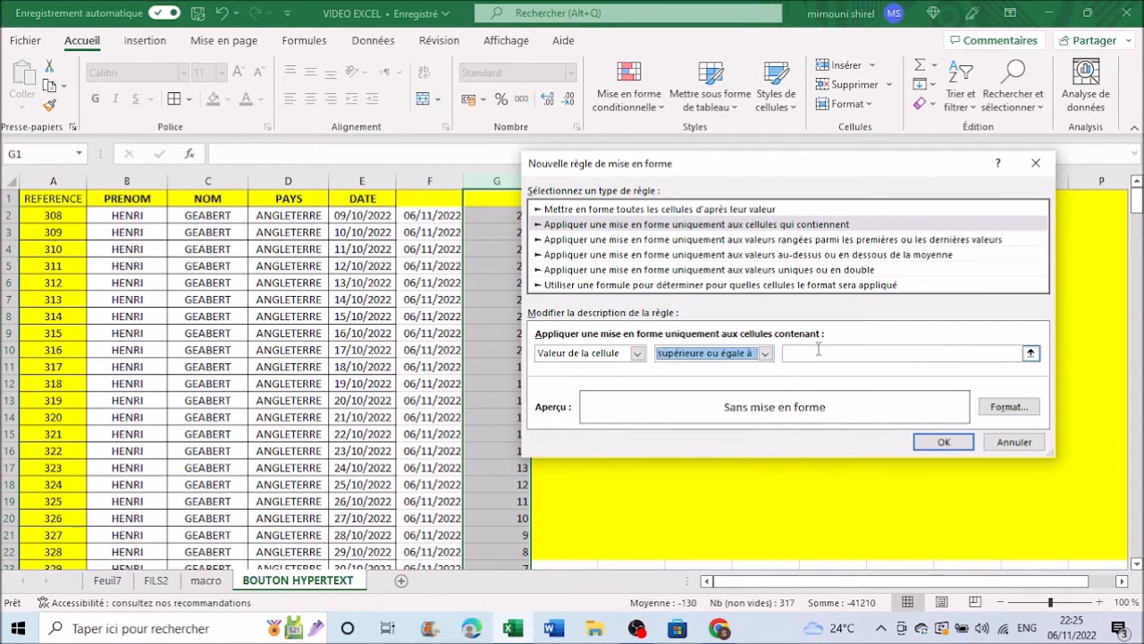
click(811, 358)
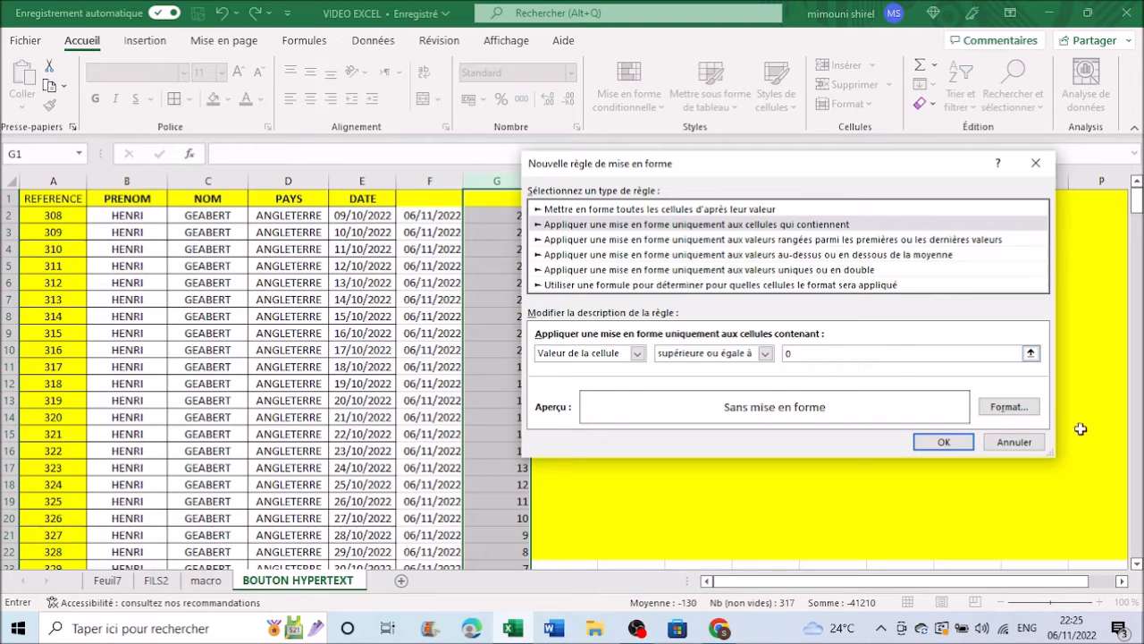
Give the rule a red background fill and apply it to column G
click(1020, 417)
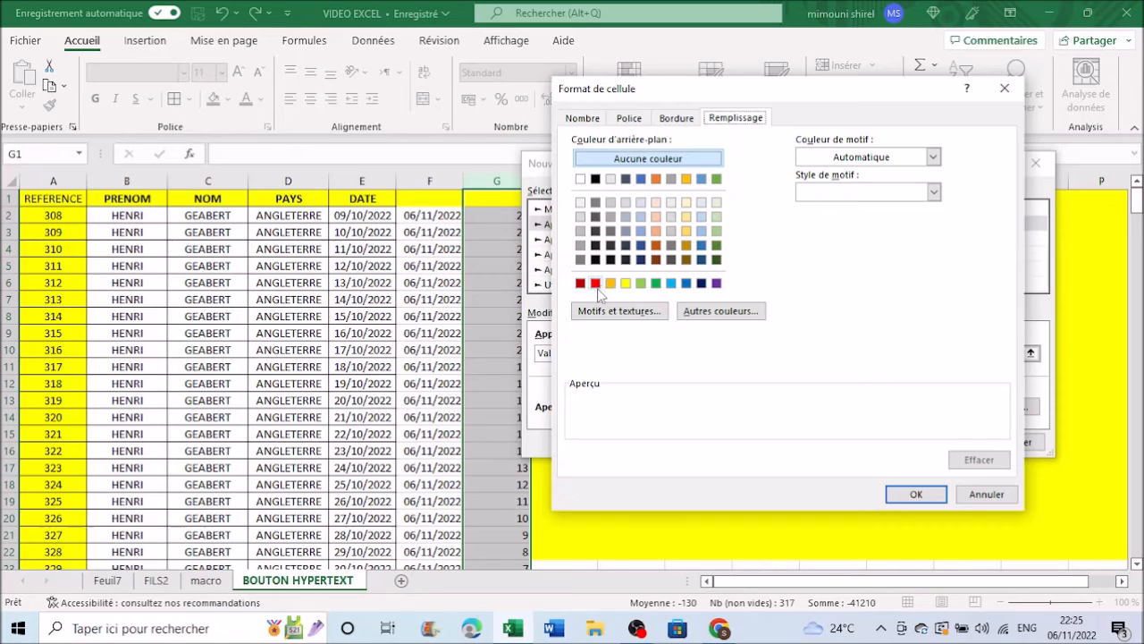
click(595, 284)
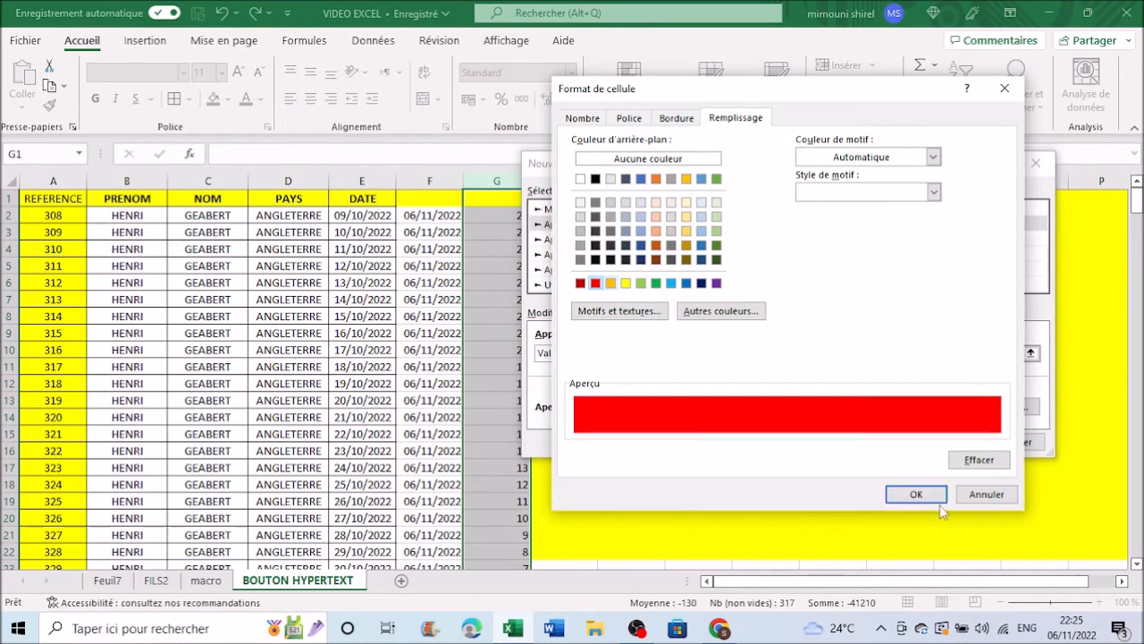
click(916, 494)
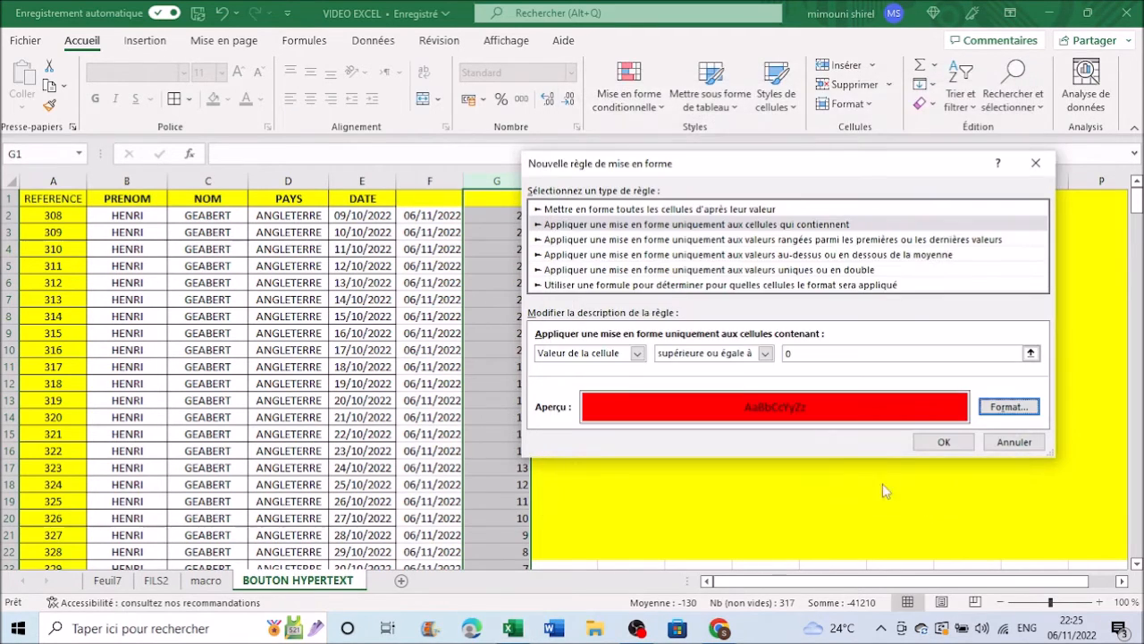
click(944, 443)
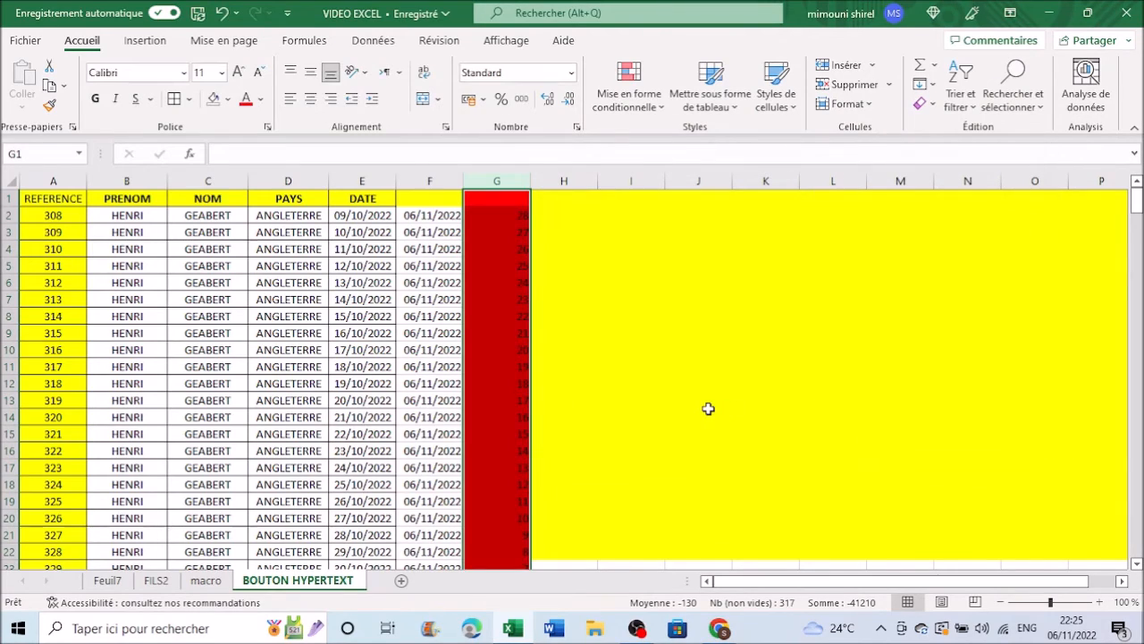
Examine which rows of column G are highlighted in red against their dates in column E
scroll(708, 408, down, 8)
scroll(708, 408, up, 8)
scroll(384, 268, down, 5)
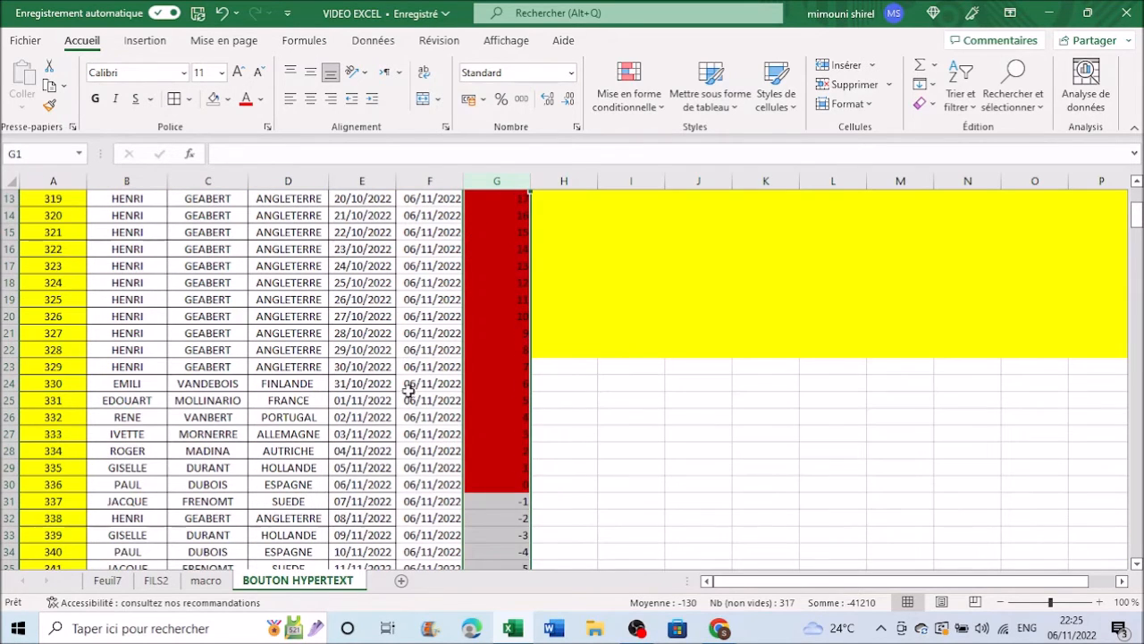
scroll(393, 420, up, 5)
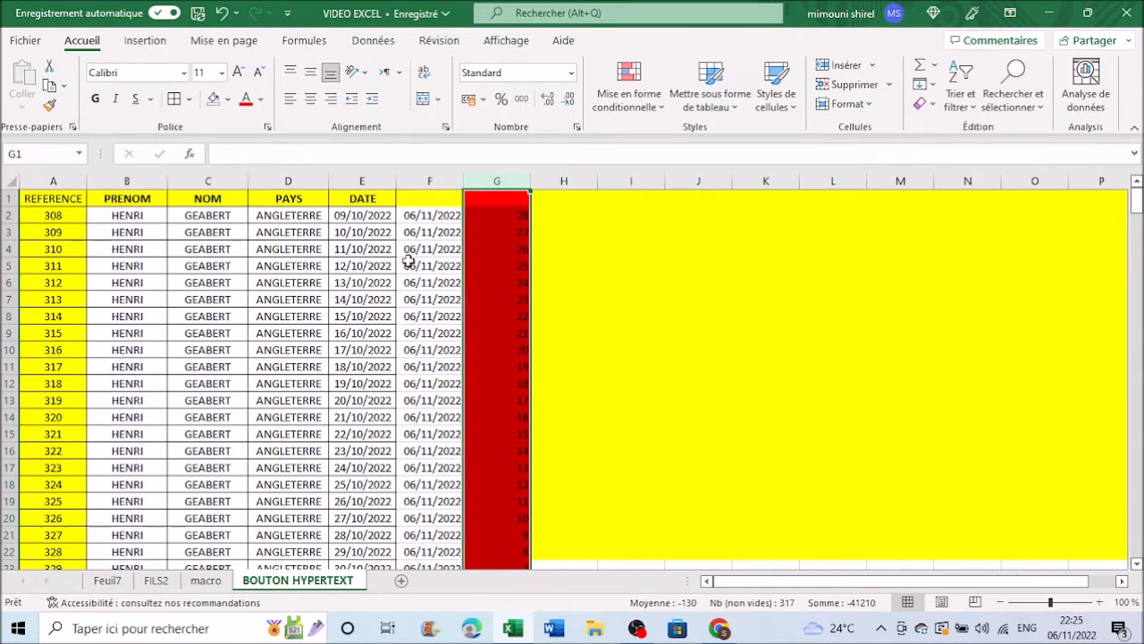
scroll(470, 347, down, 9)
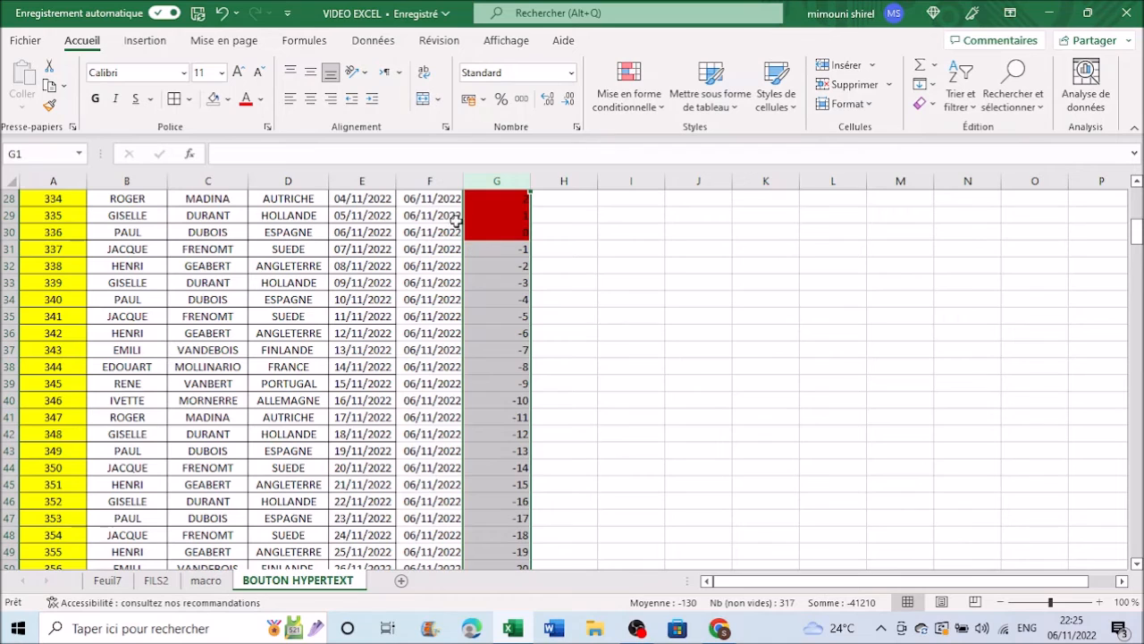
scroll(482, 298, up, 1)
scroll(482, 299, up, 8)
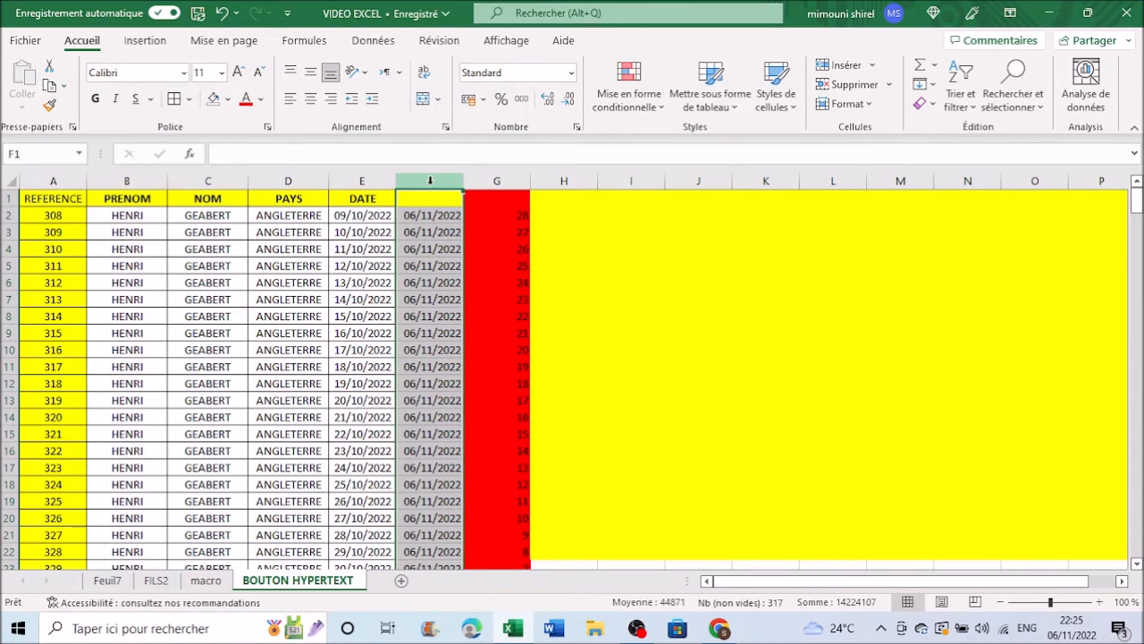
Hide column F containing today's date and check the date differences in column G
right_click(431, 295)
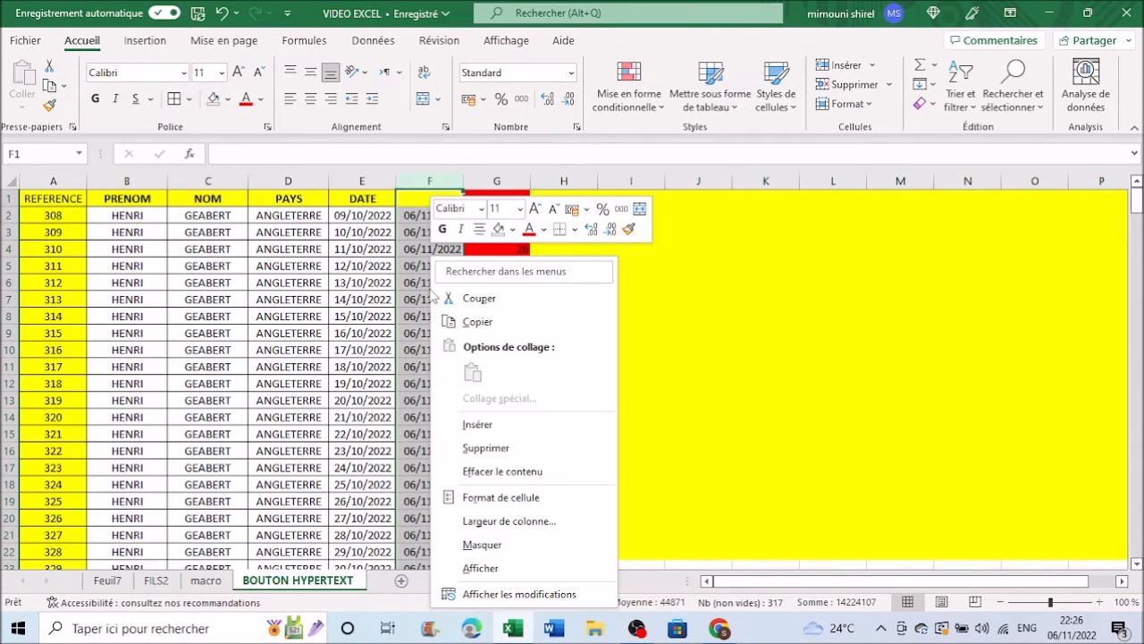
click(490, 545)
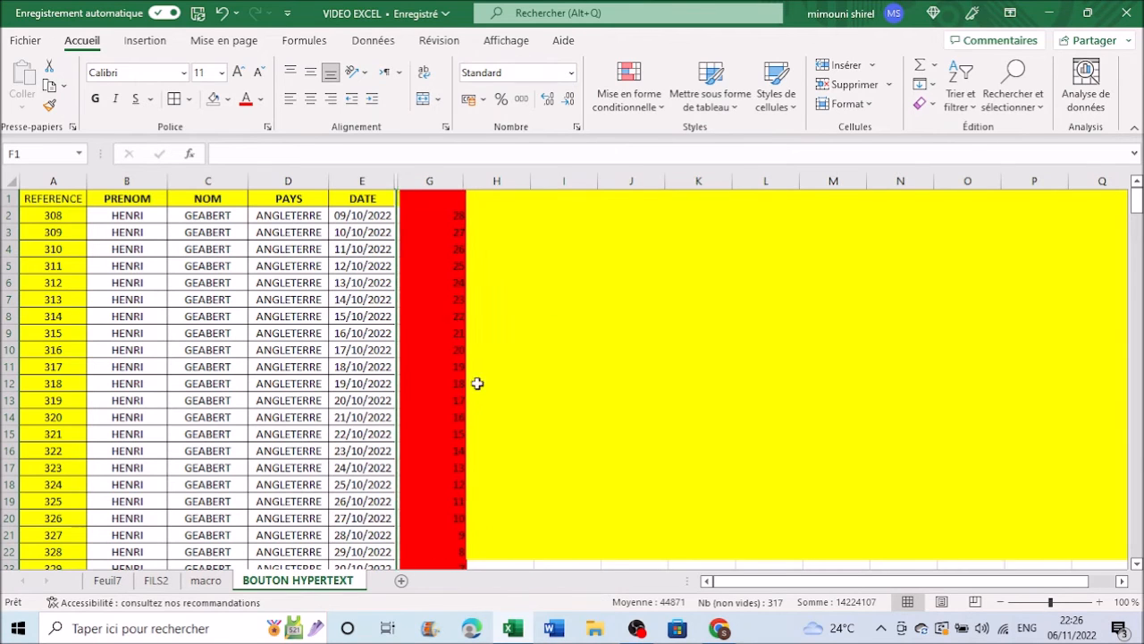
click(426, 248)
scroll(442, 416, down, 7)
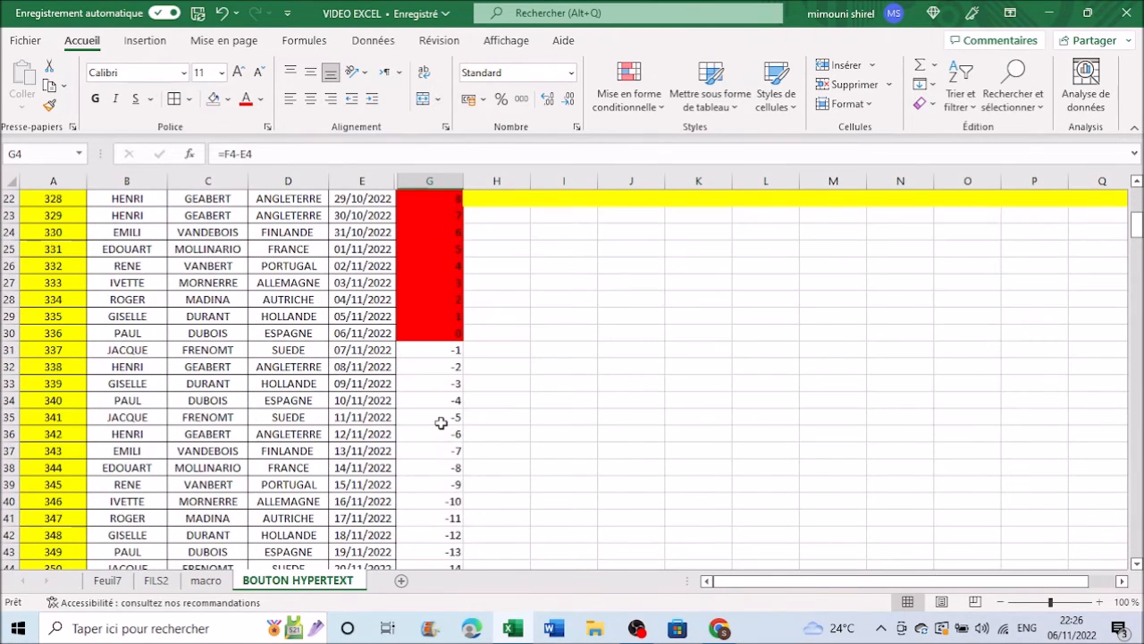
scroll(442, 422, up, 7)
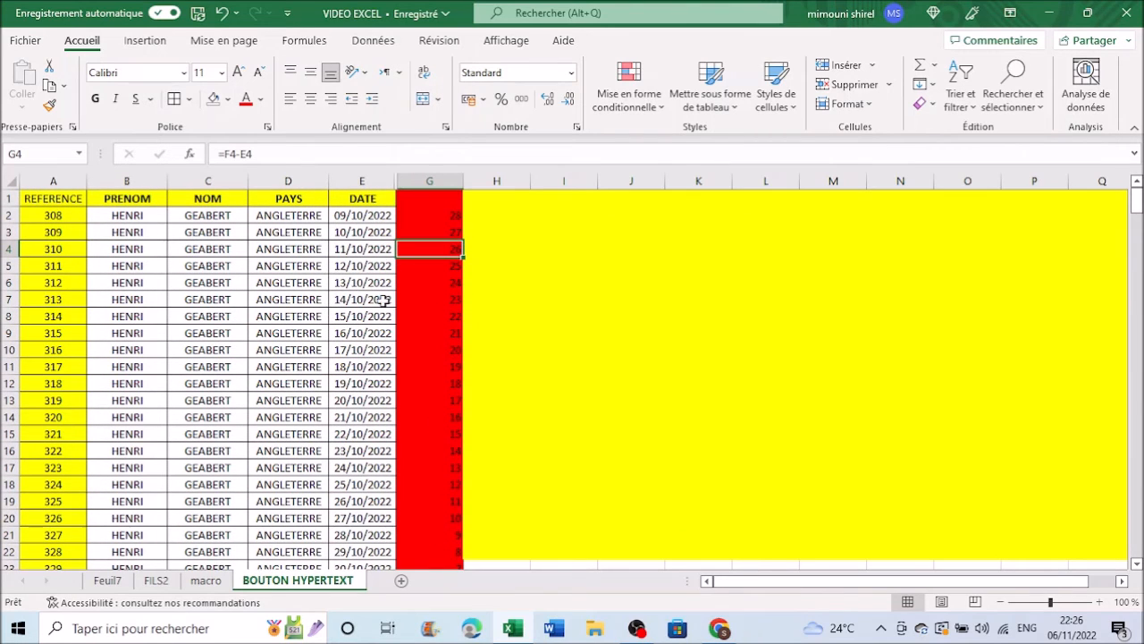
scroll(377, 484, down, 4)
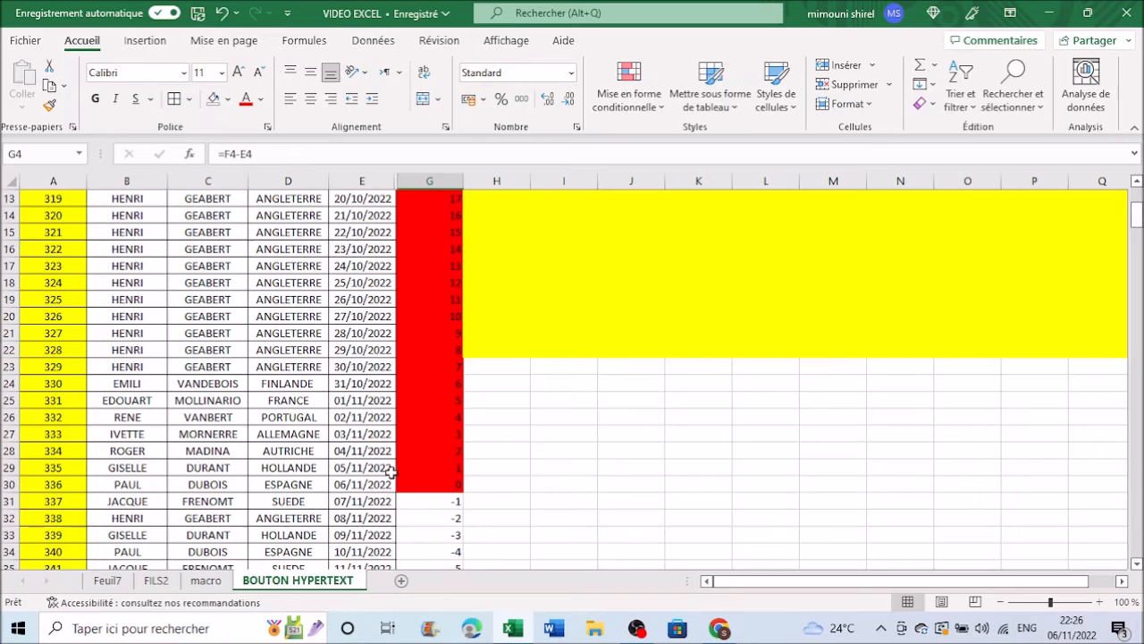
scroll(445, 456, down, 2)
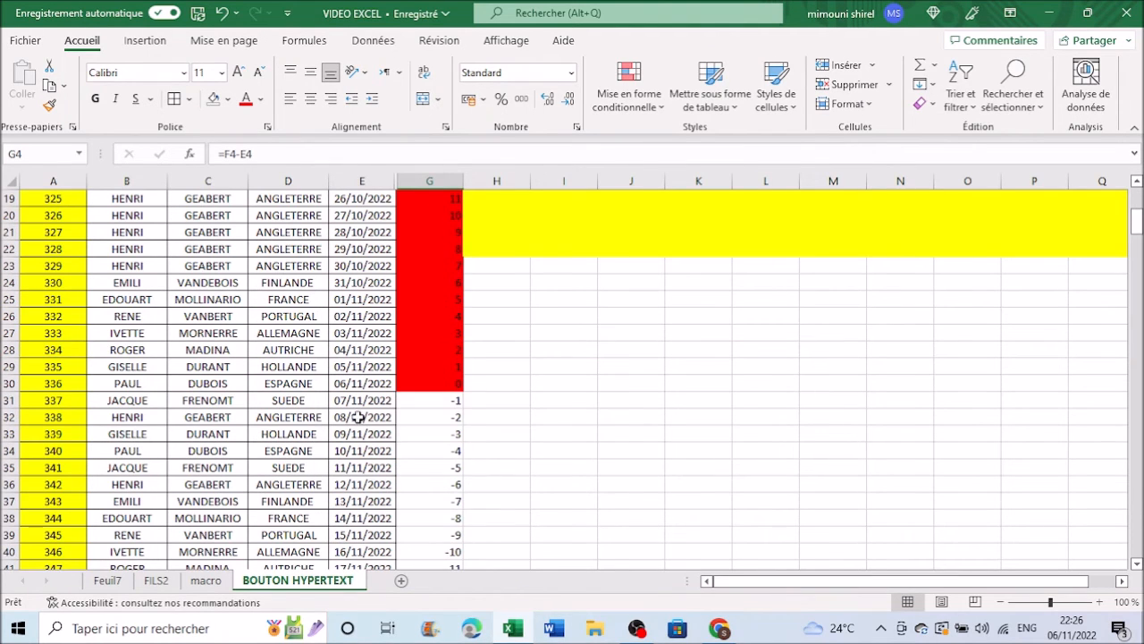